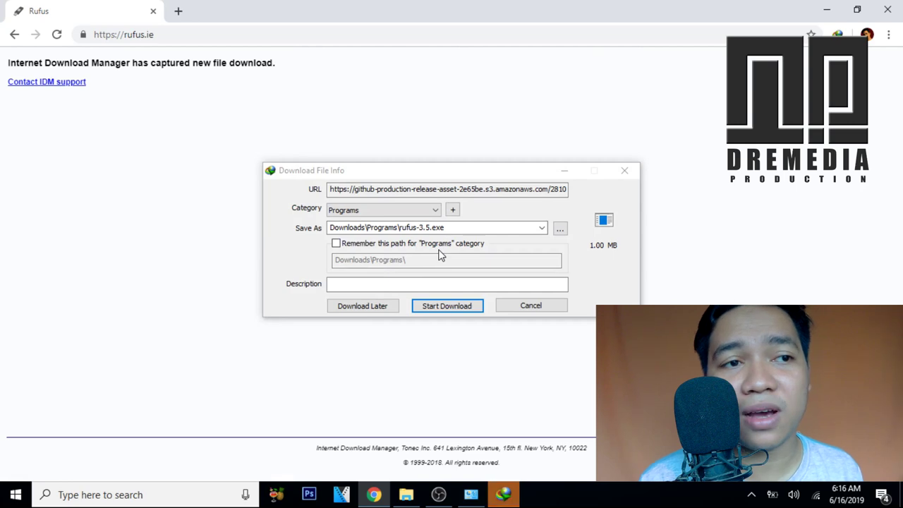
click(439, 305)
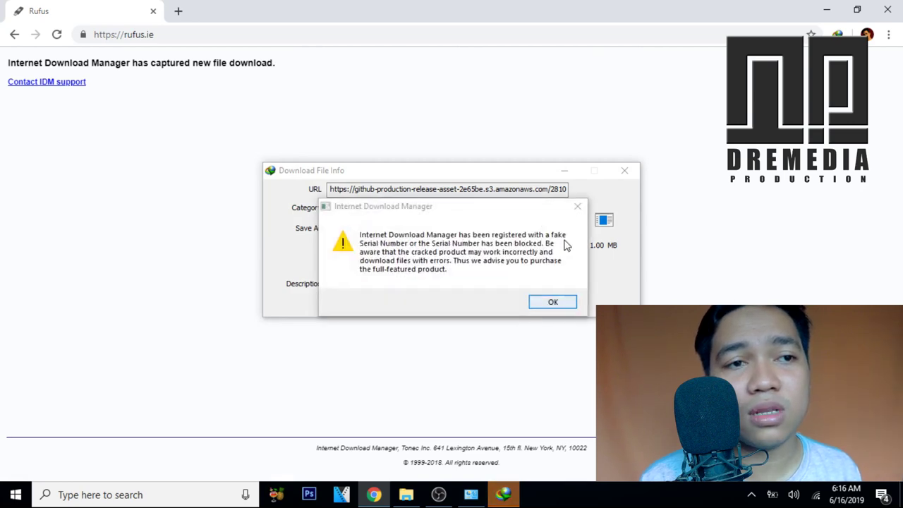
key(Return)
click(540, 307)
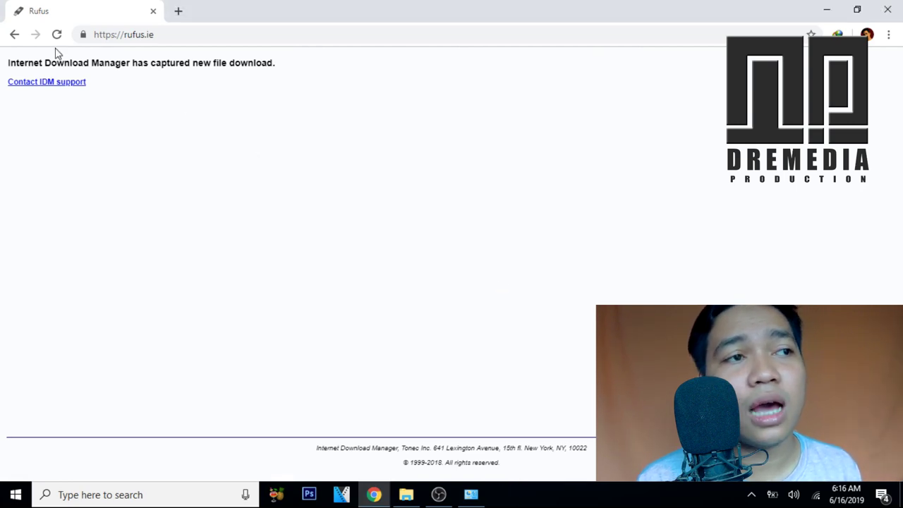
Go back to the Rufus page, download Rufus 3.5 Portable and open the folder containing the downloaded file.
click(5, 38)
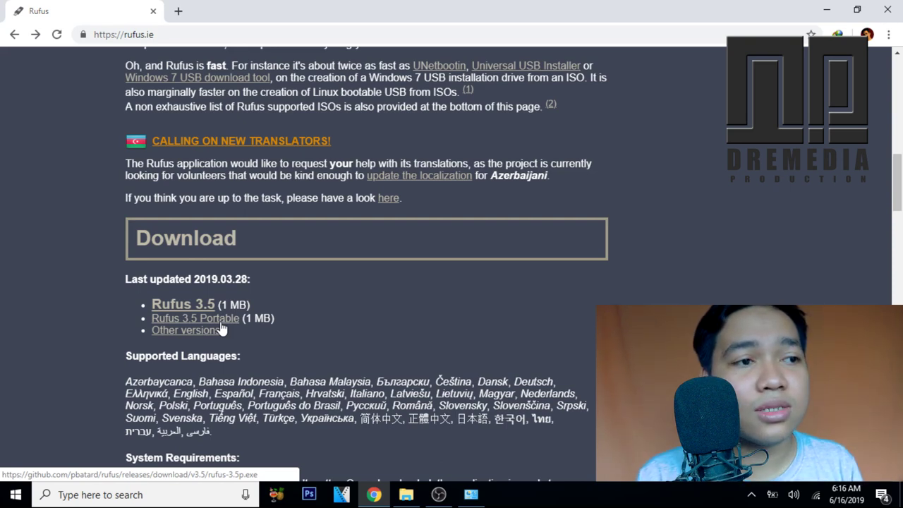
click(220, 324)
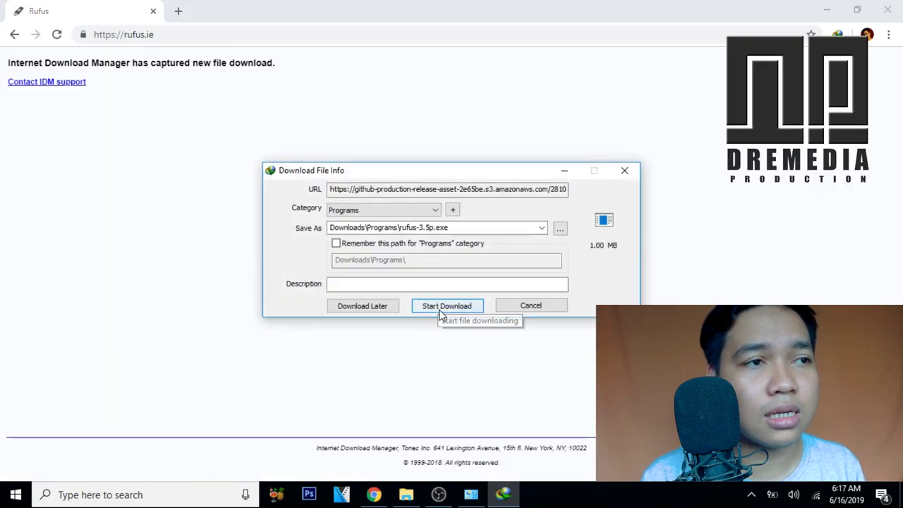
click(446, 305)
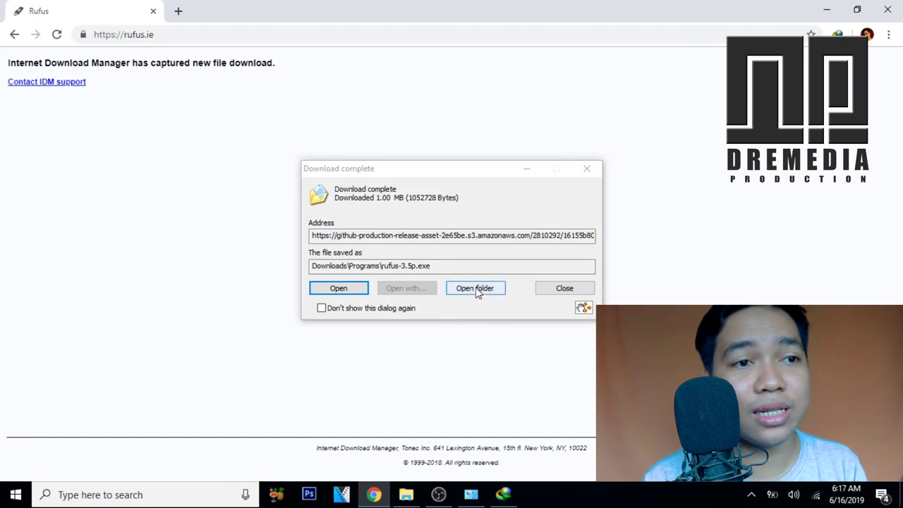
click(477, 290)
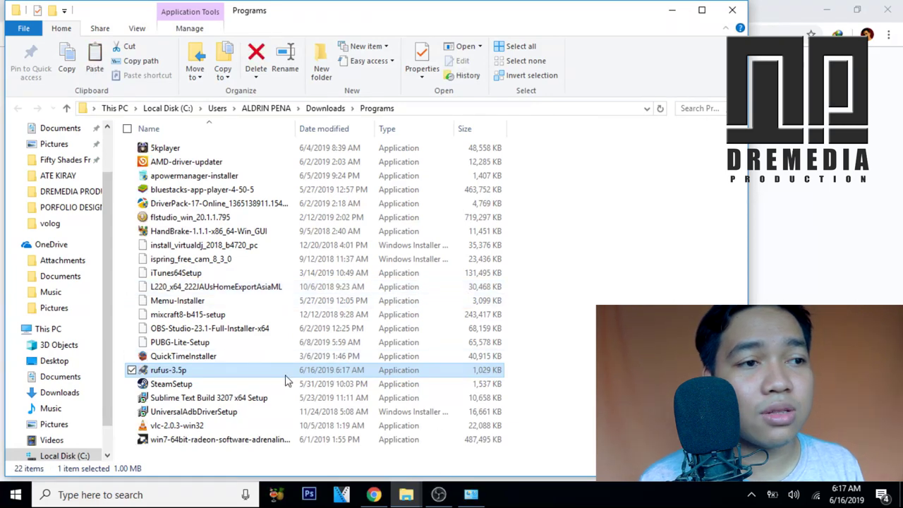
Move the rufus-3.5p file from the Programs download folder to the desktop.
right_click(305, 377)
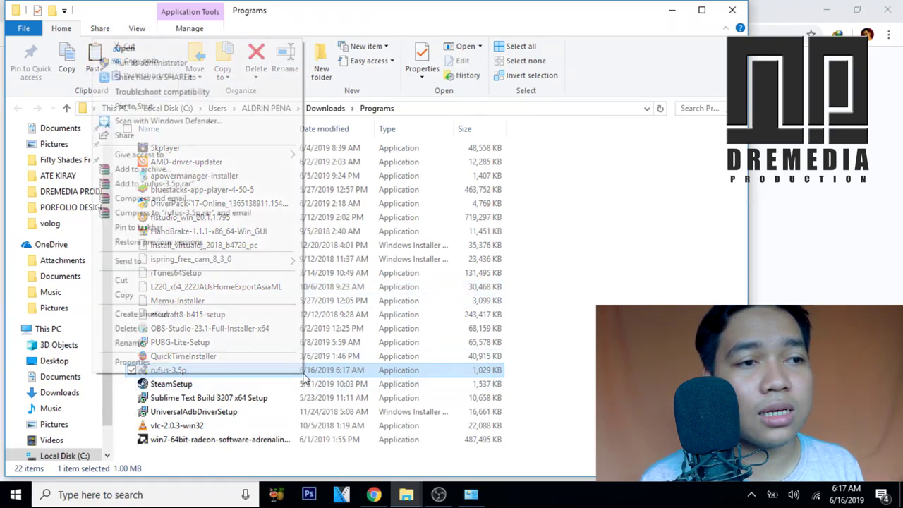
right_click(261, 374)
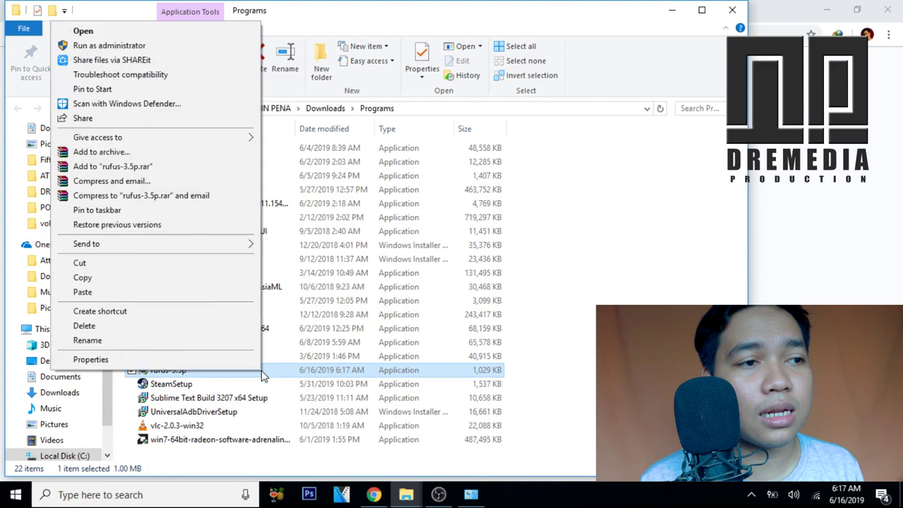
click(167, 263)
click(732, 10)
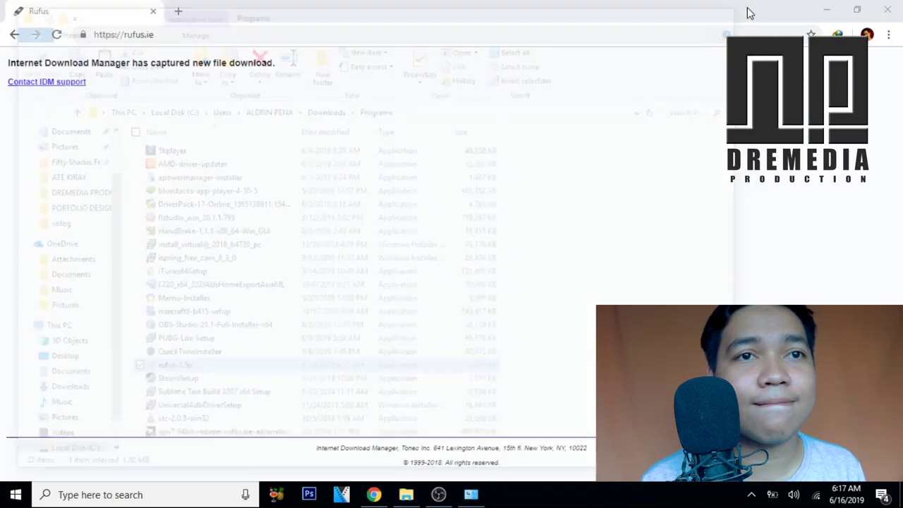
click(825, 9)
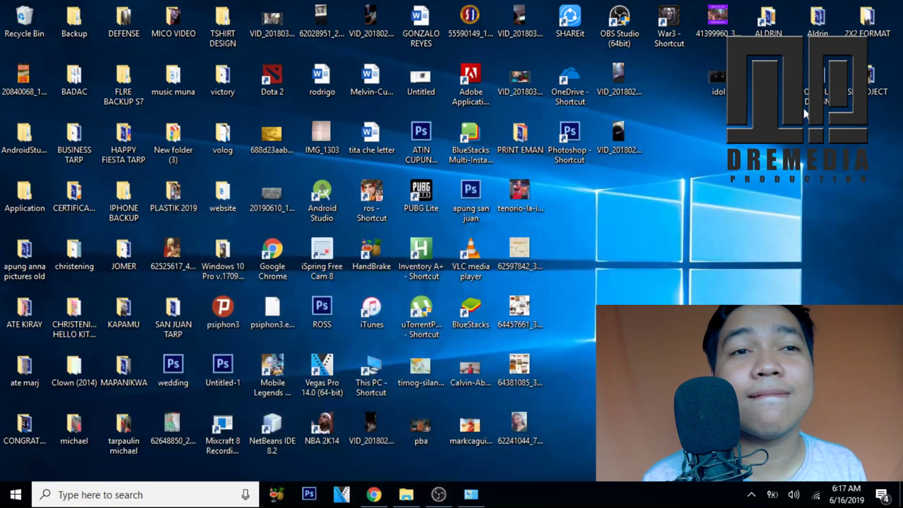
right_click(742, 223)
click(674, 283)
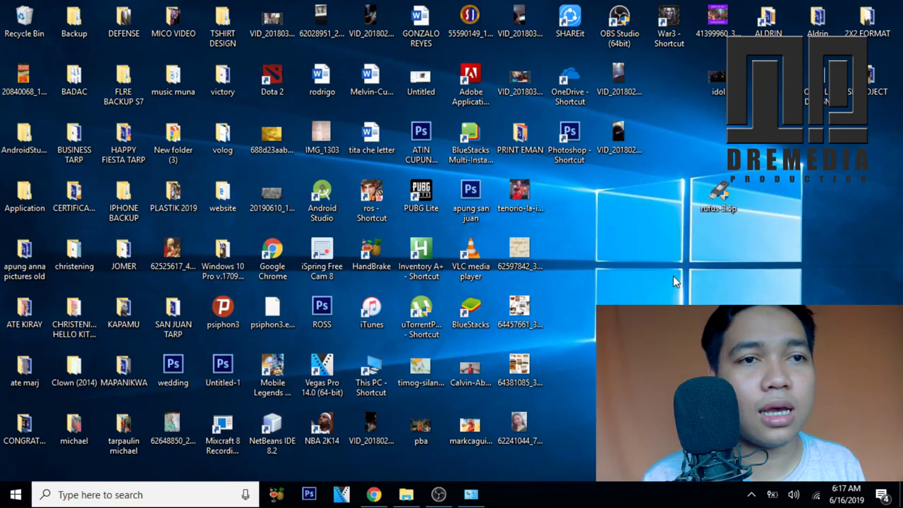
Place the rufus-3.5p file and the Windows 10 Pro v.1709 folder side by side in an empty area of the desktop.
drag(719, 192, 815, 260)
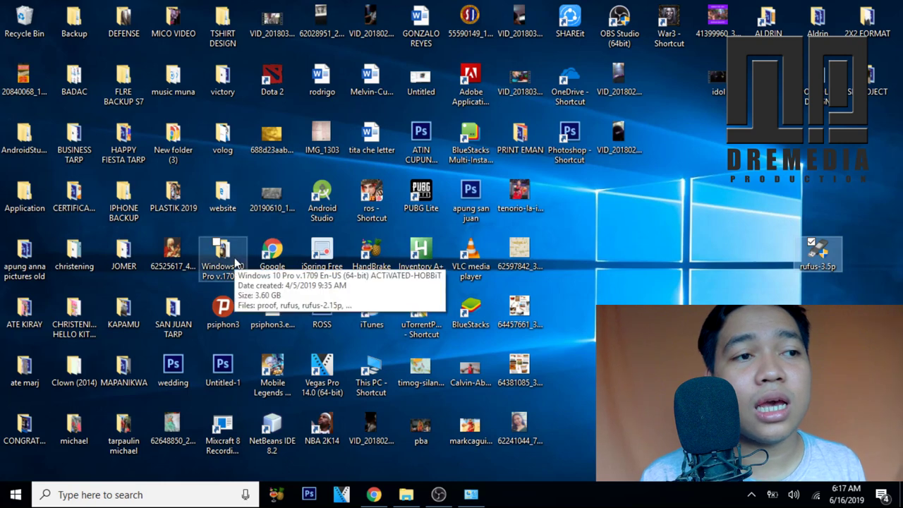
drag(224, 258, 772, 260)
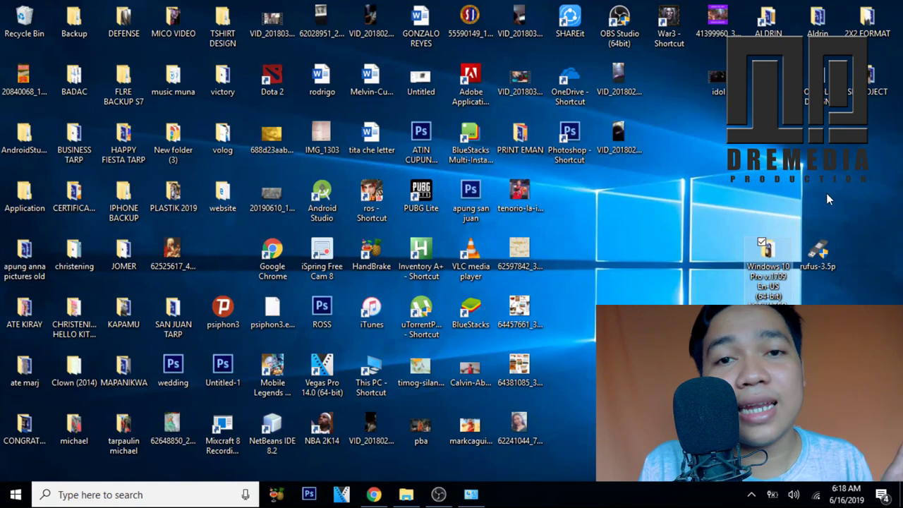
Launch rufus-3.5p from the desktop with administrator permission and allow it to check for updates online.
double_click(820, 267)
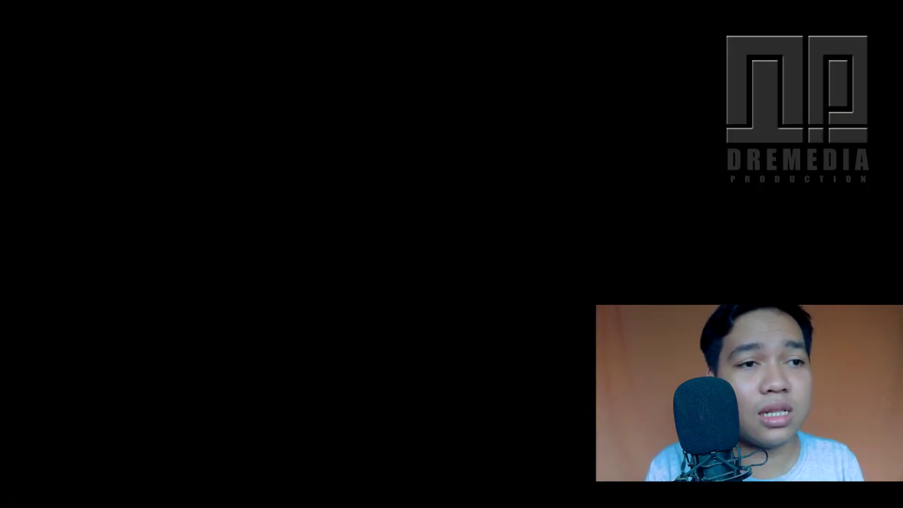
click(515, 314)
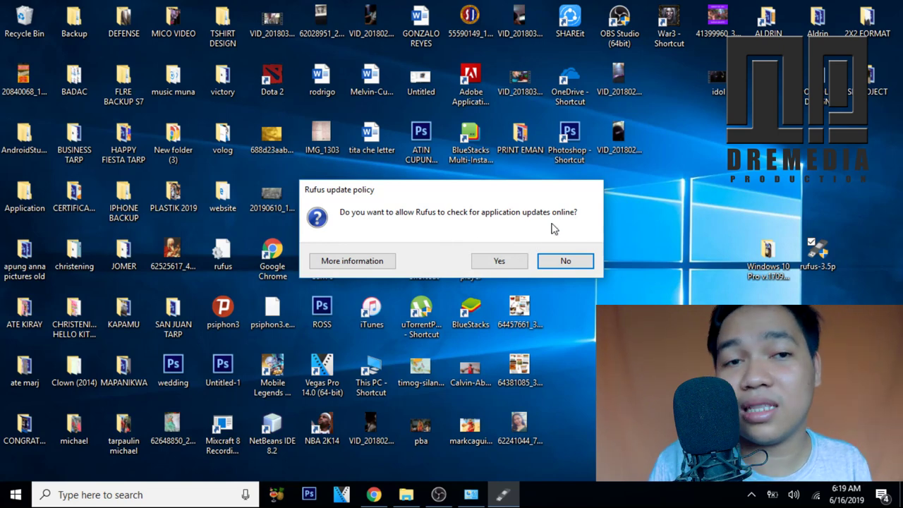
click(514, 266)
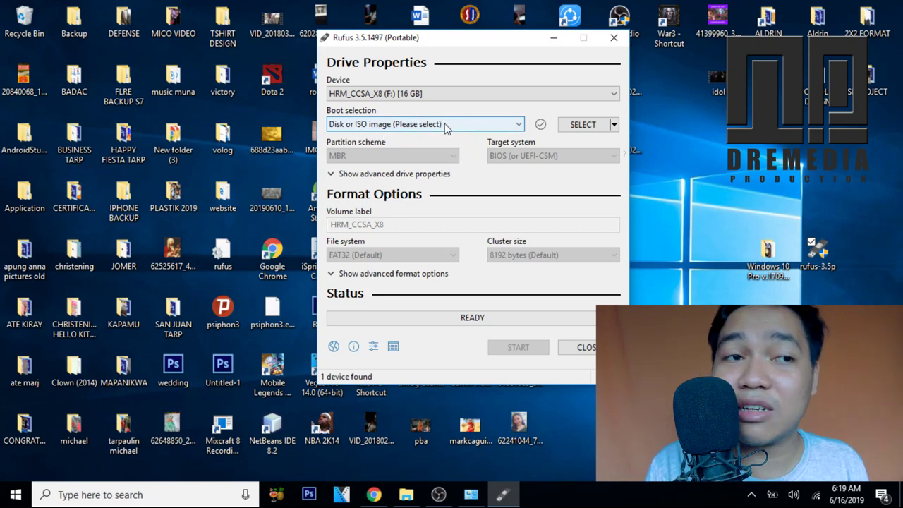
Set the boot selection to Disk or ISO image.
click(445, 125)
click(445, 124)
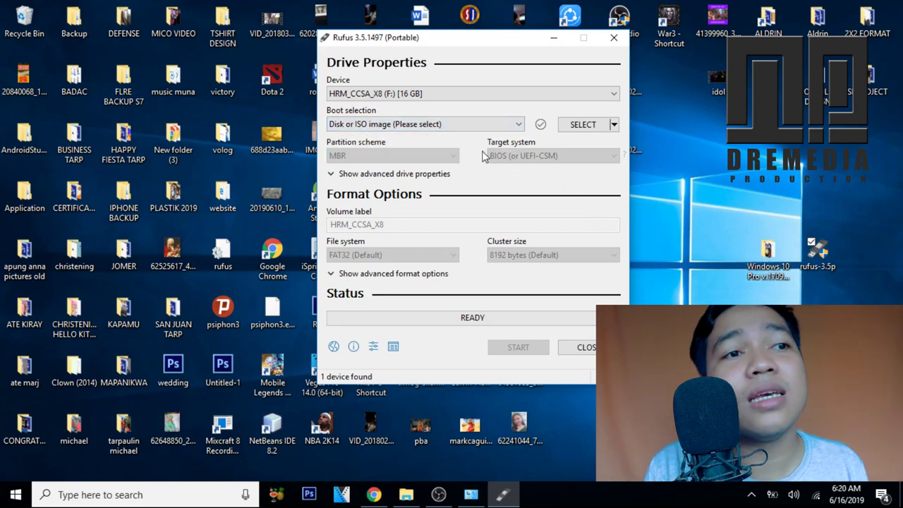
click(464, 127)
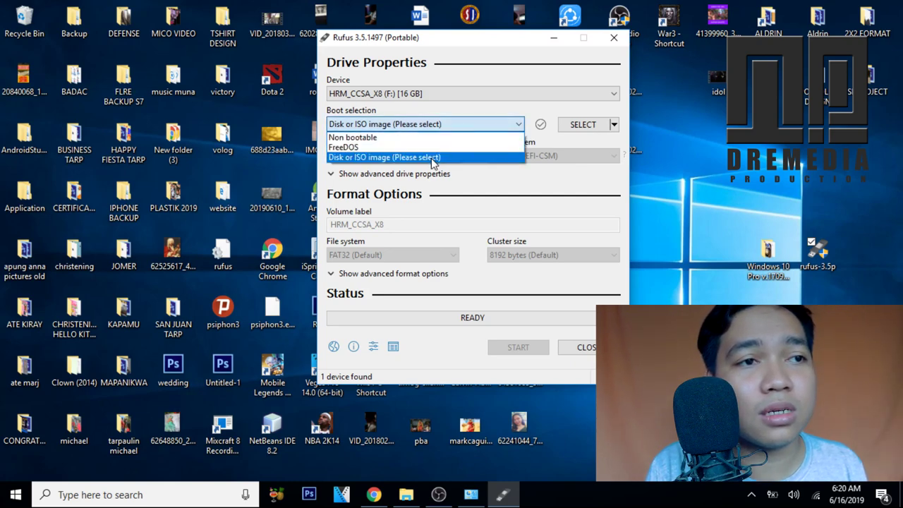
click(433, 161)
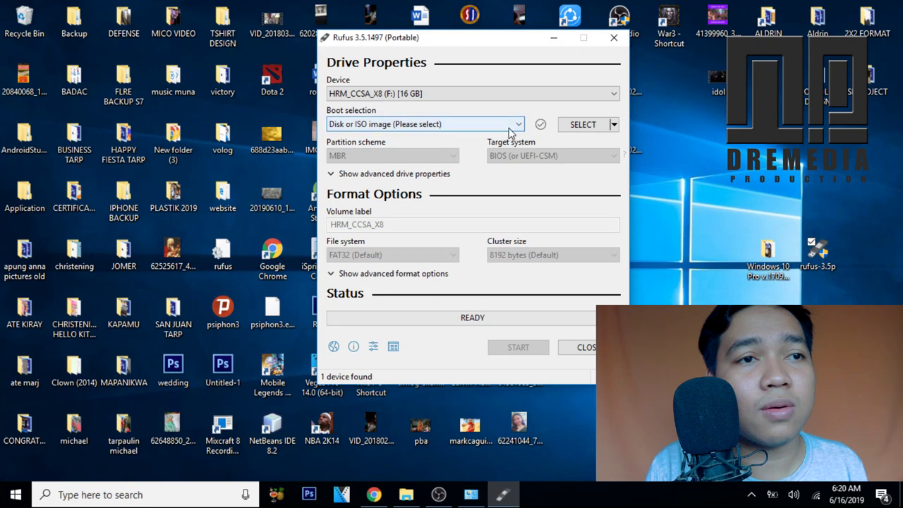
Load the Windows 10 Pro x64 En-US Activated ISO from the Windows 10 Pro v.1709 folder on the desktop.
click(574, 126)
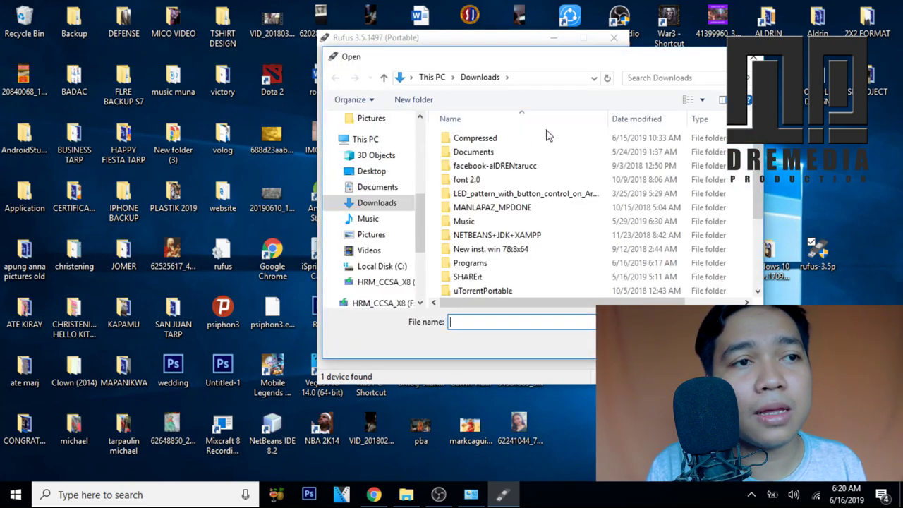
click(384, 174)
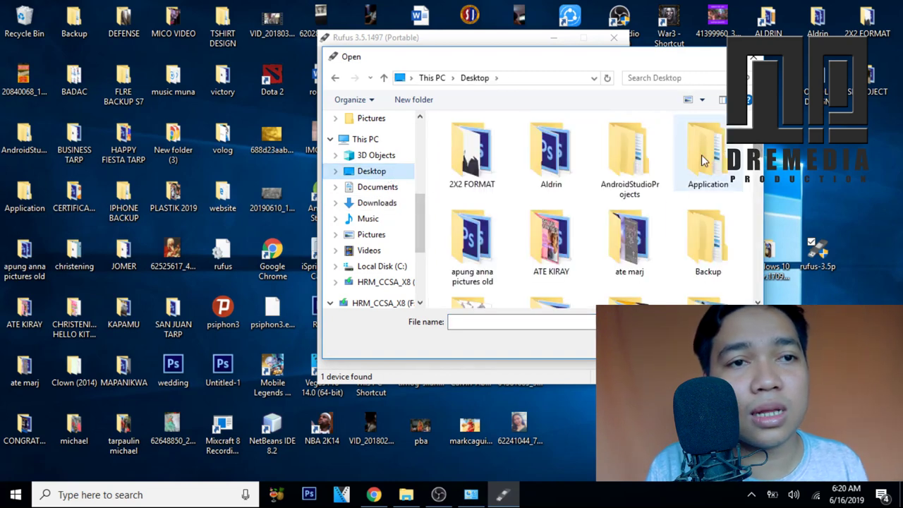
text(win)
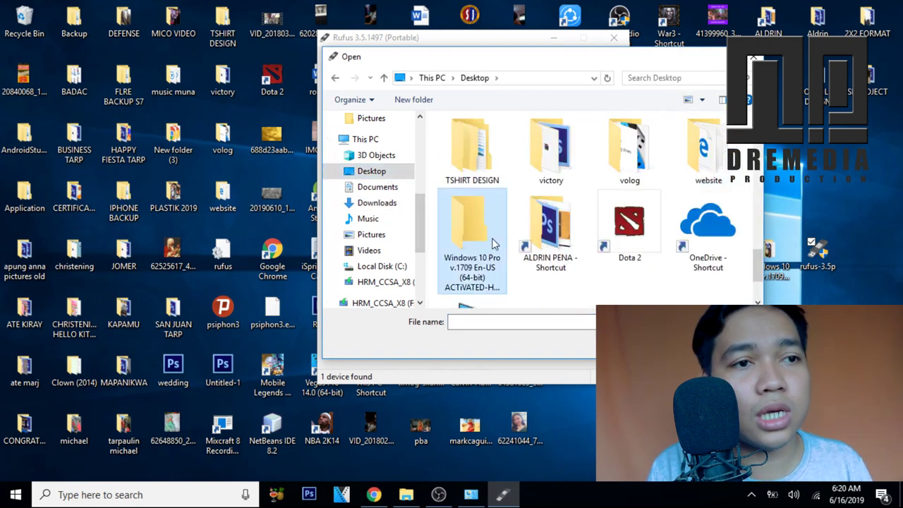
double_click(490, 245)
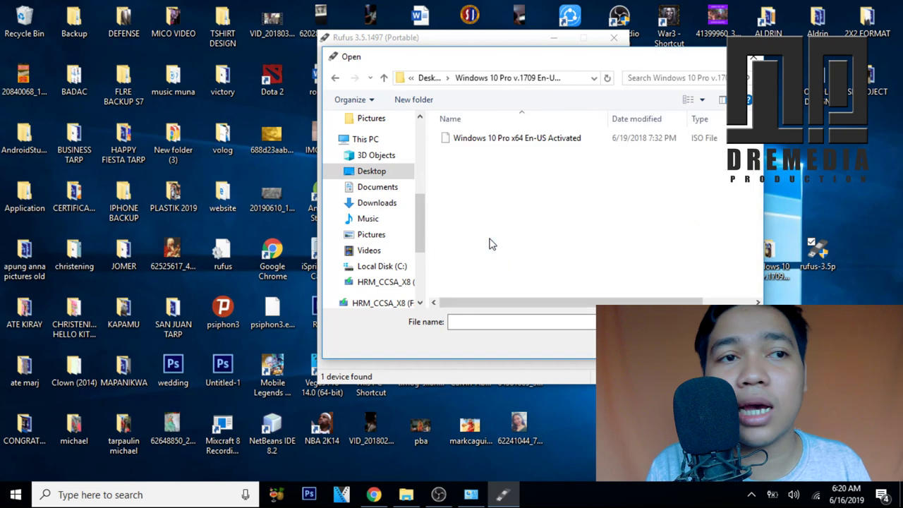
click(526, 144)
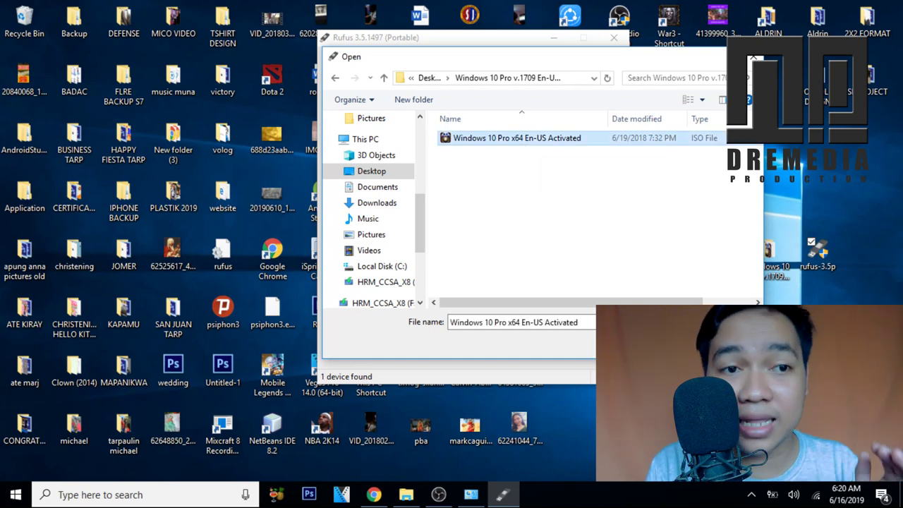
key(Return)
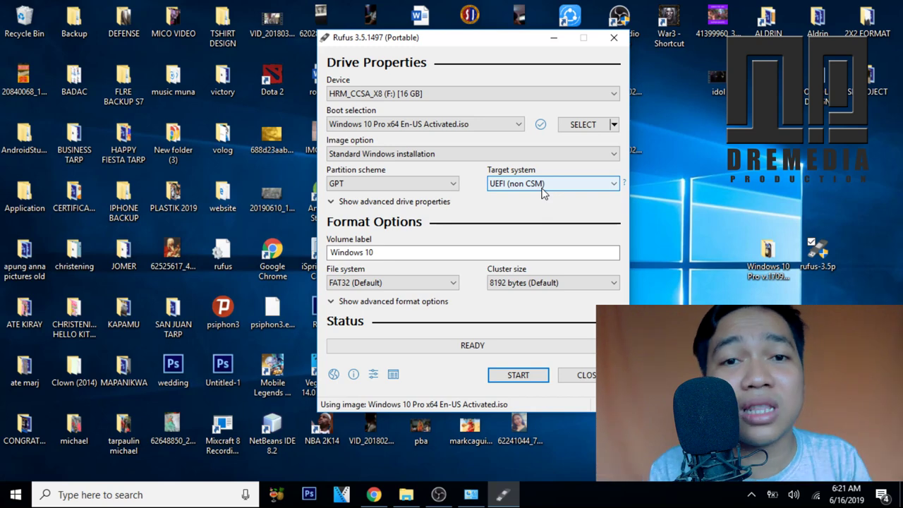
Try the MBR and GPT partition schemes and check the target system options offered with each.
mouse_move(524, 191)
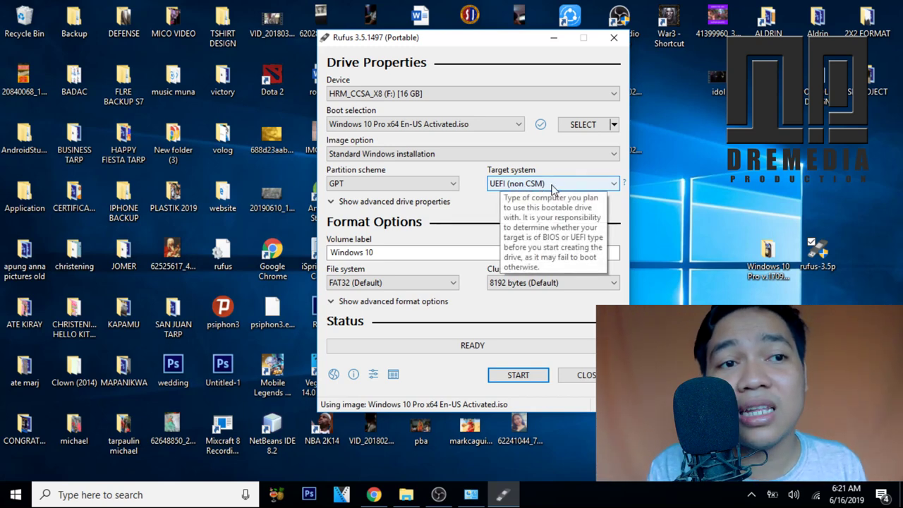
click(553, 187)
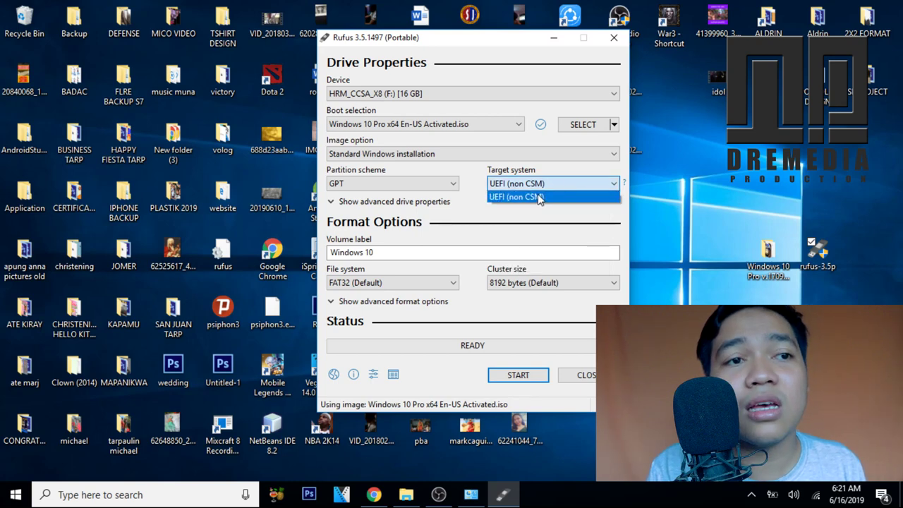
click(534, 198)
click(450, 184)
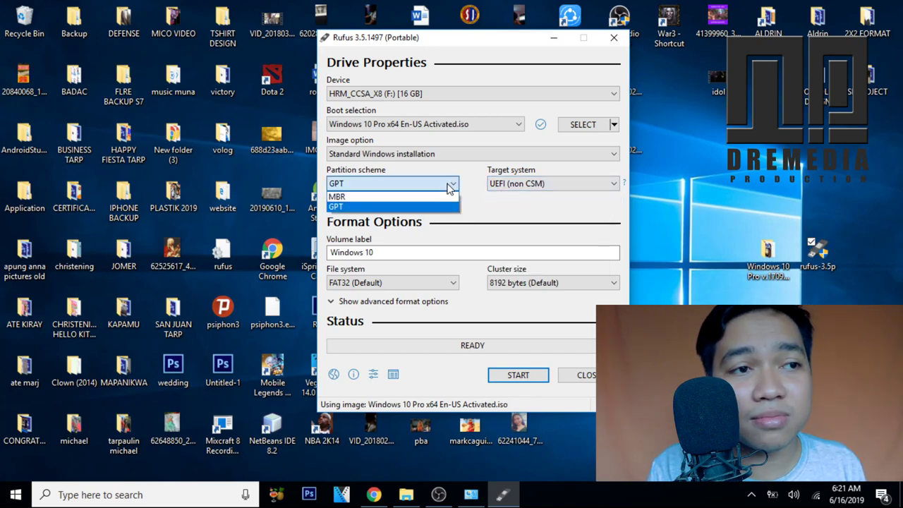
click(414, 199)
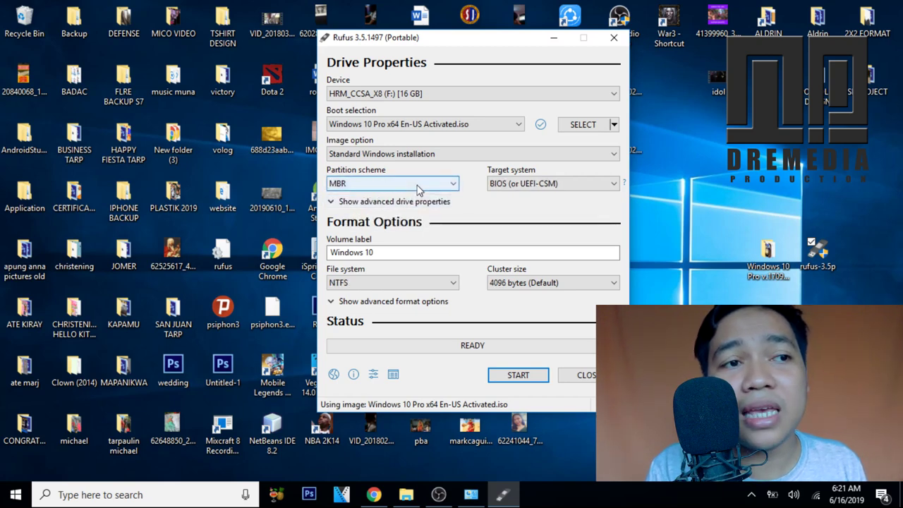
click(492, 185)
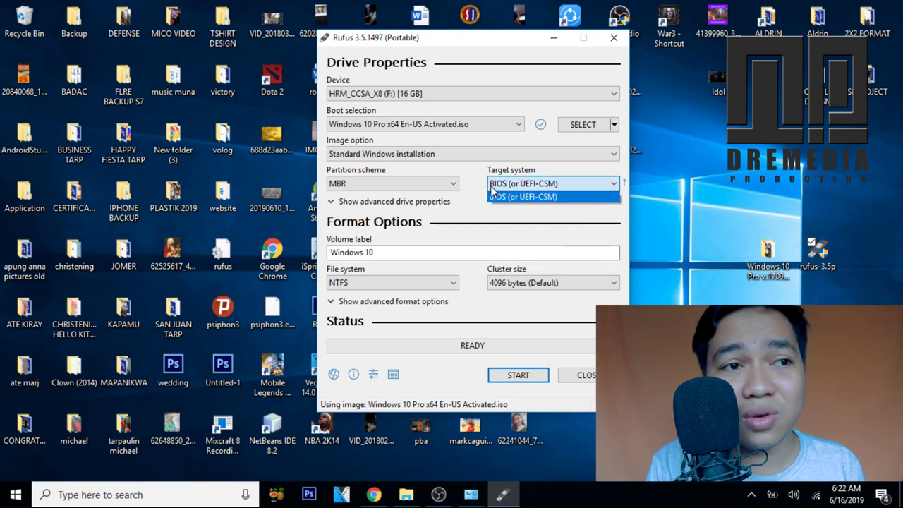
click(419, 188)
click(382, 206)
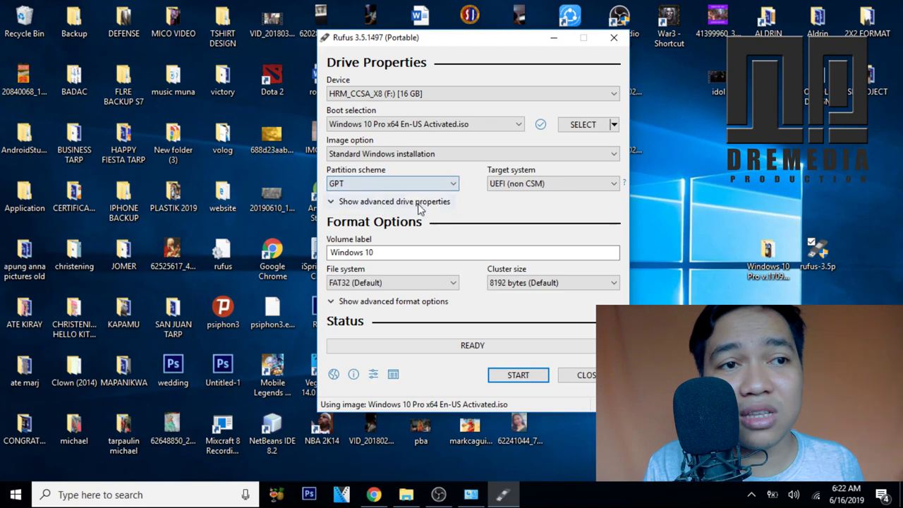
Set the partition scheme to MBR and start writing the image to the USB drive, accepting the erasure of its data.
click(421, 184)
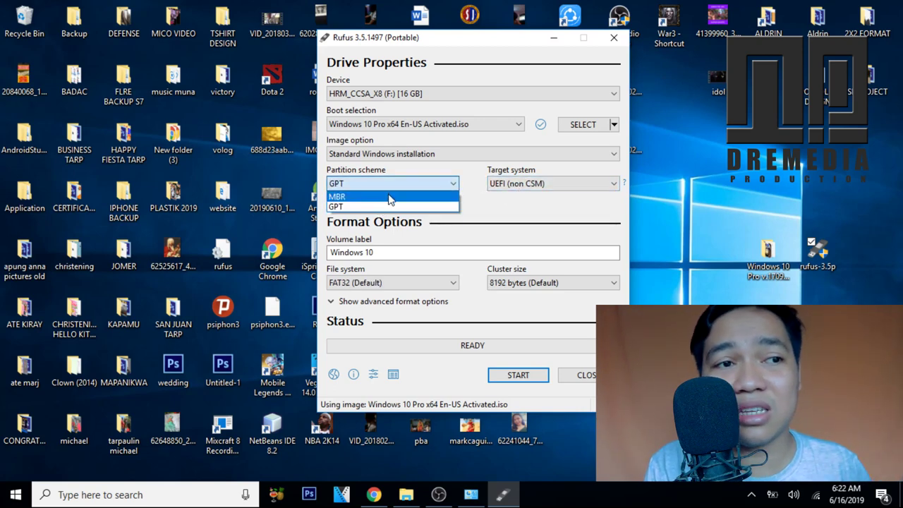
click(389, 198)
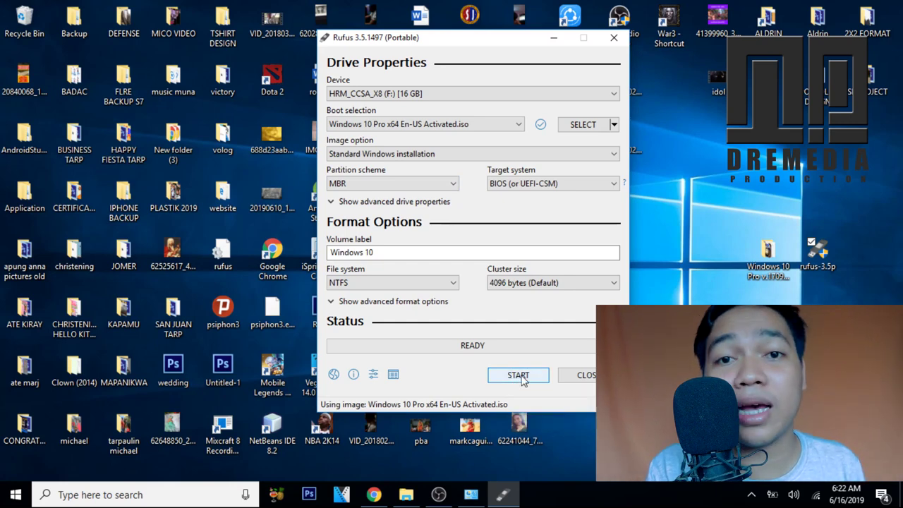
click(520, 376)
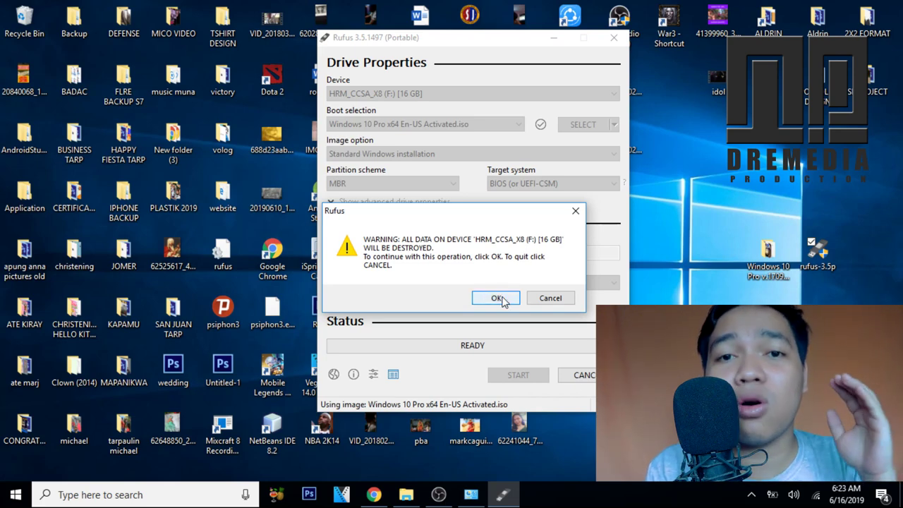
click(497, 299)
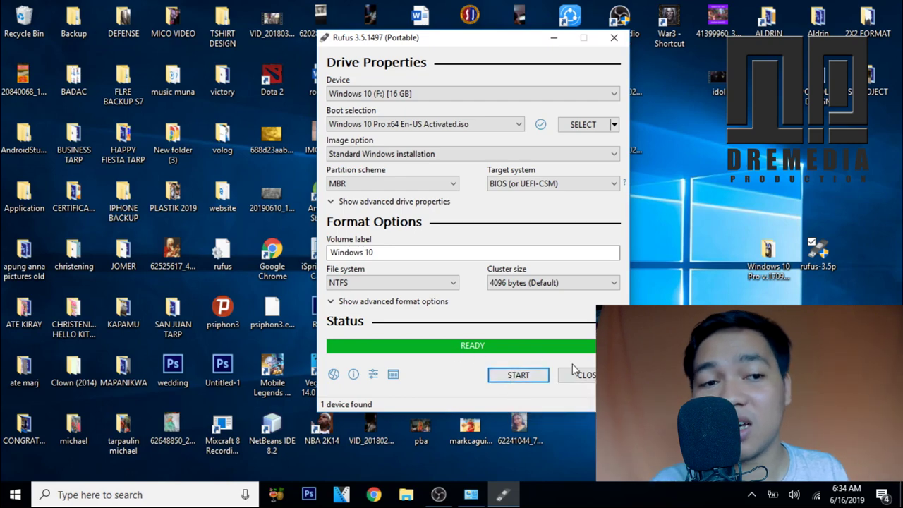
Close Rufus and dismiss the USB ejection dialog.
click(573, 375)
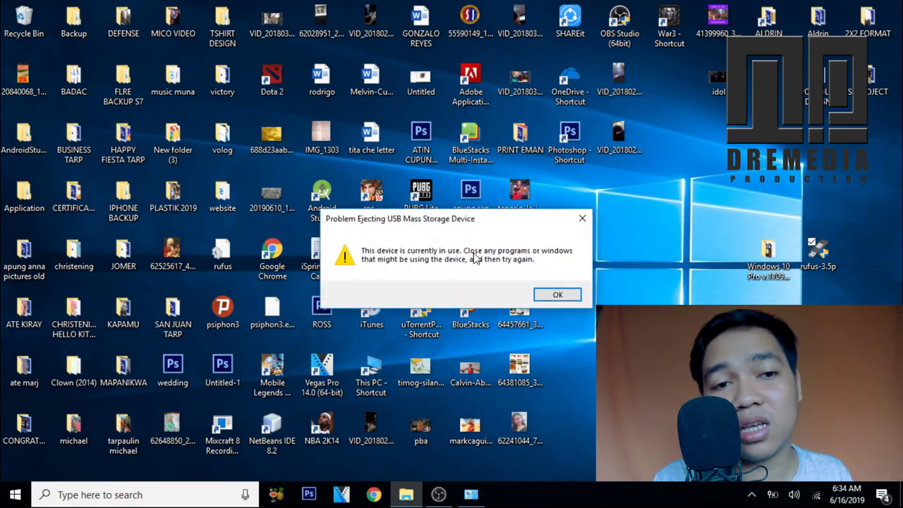
click(581, 219)
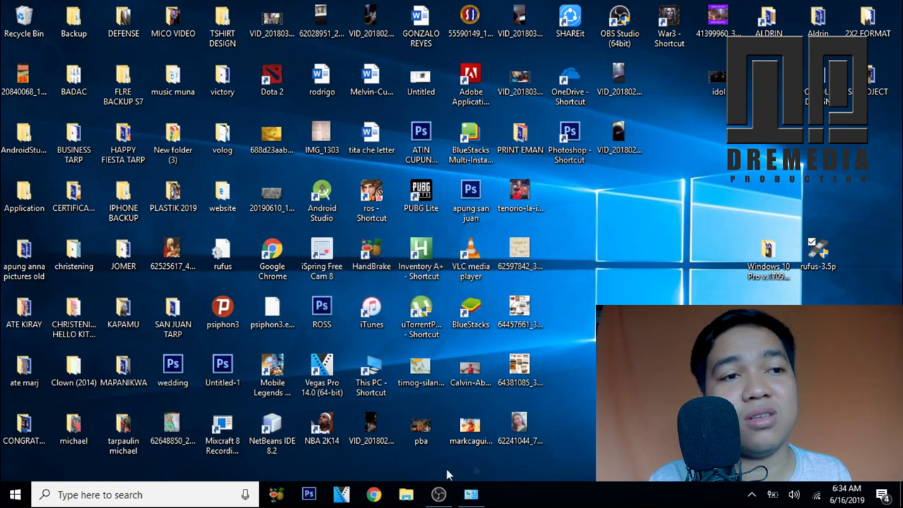